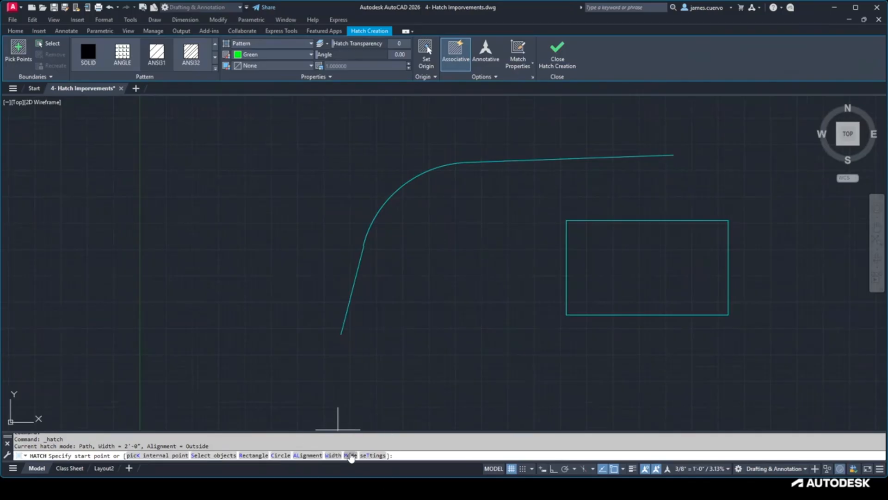
Step: Set the hatch to Path mode with a width of 5'
click(351, 455)
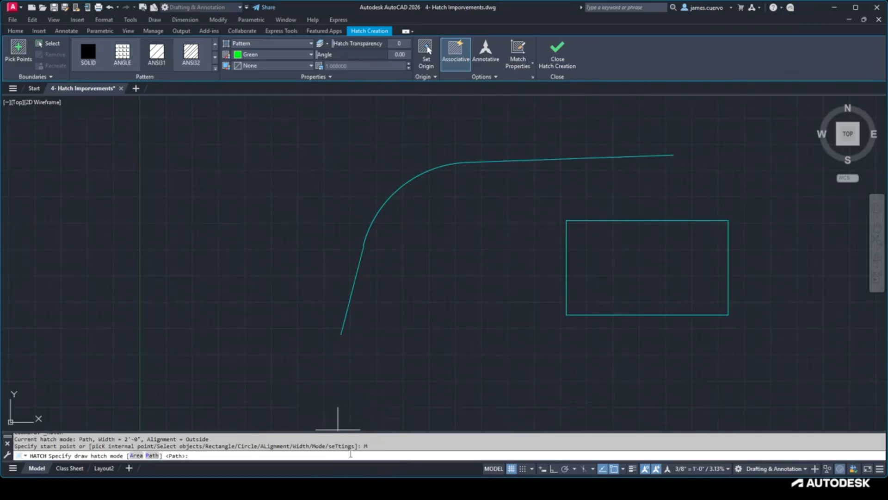
click(151, 456)
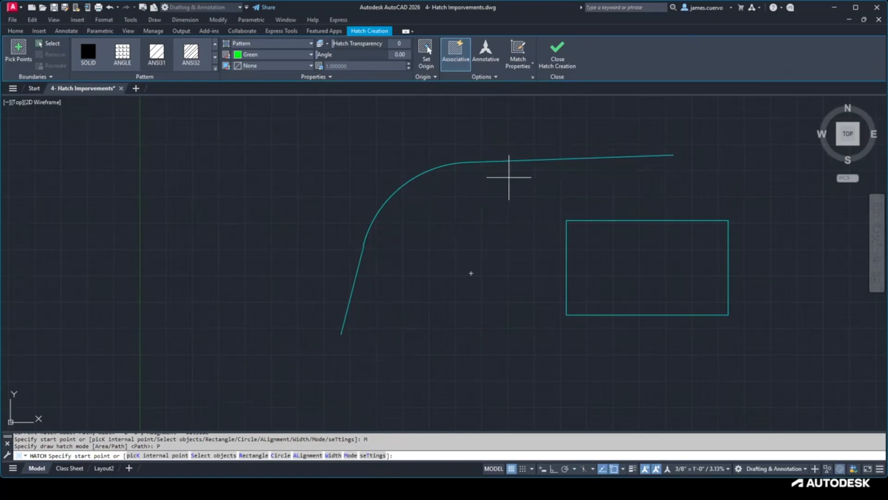
click(334, 456)
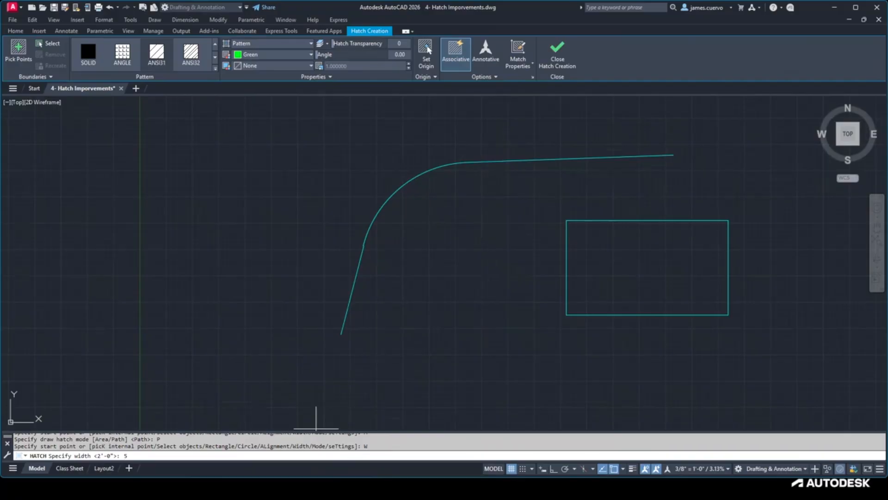
key(Return)
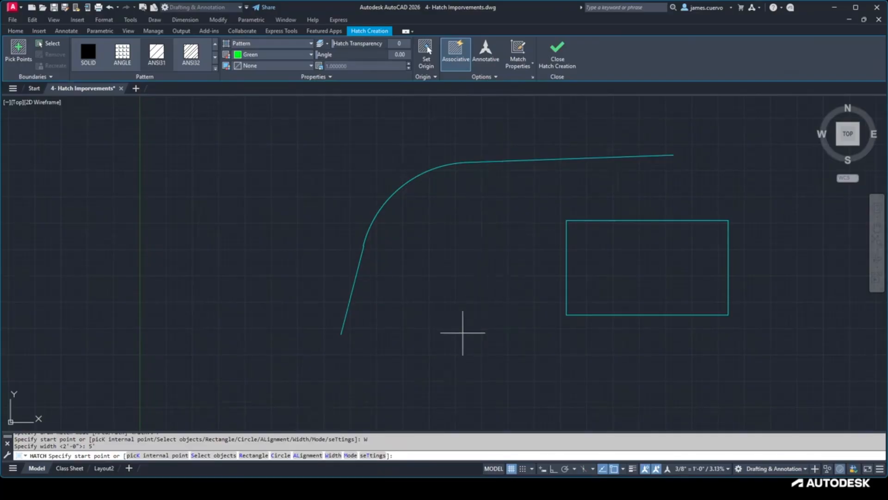
Step: Try to hatch the two straight lines and the connecting arc by selecting them as objects, and undo the hatch
click(218, 458)
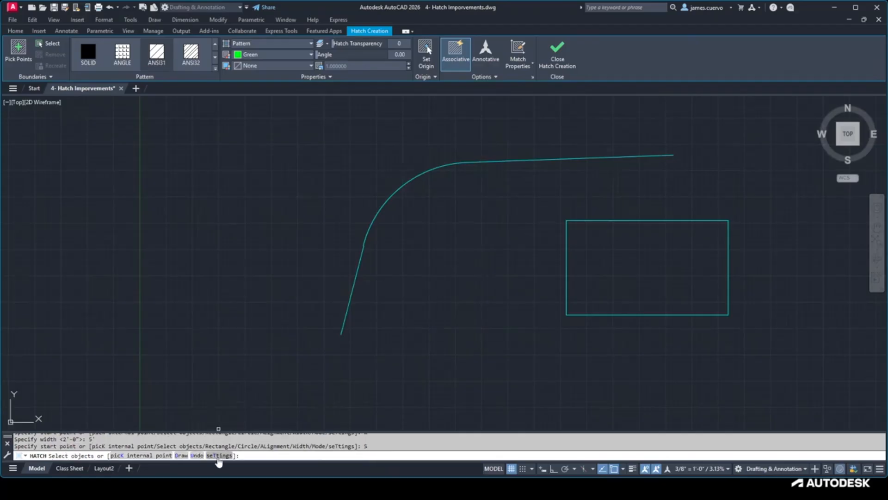
click(365, 262)
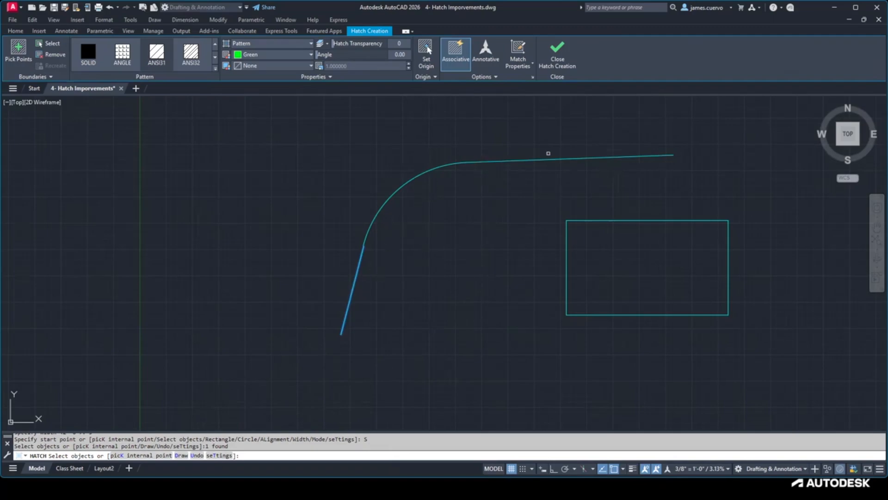
click(412, 177)
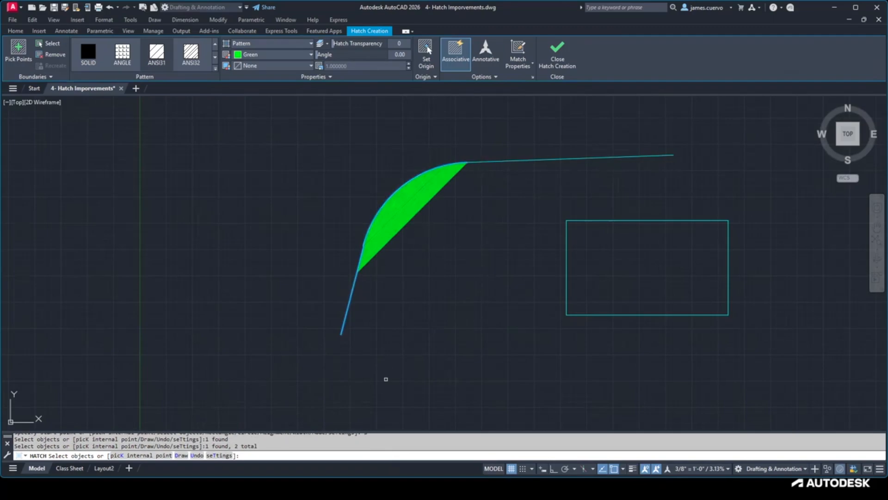
click(511, 160)
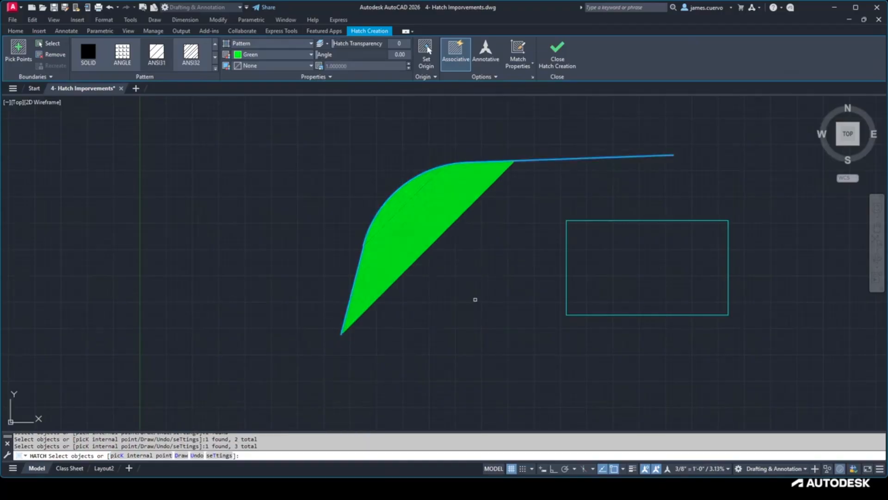
click(110, 7)
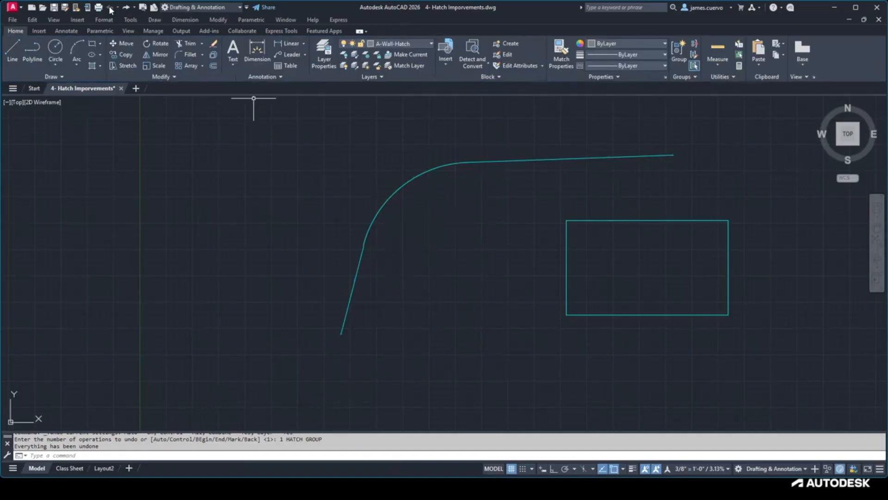
key(Return)
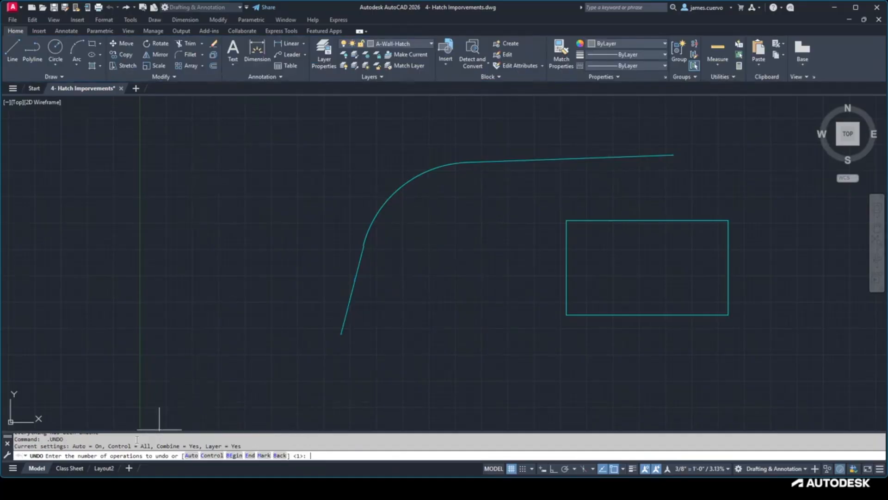
Step: Start a new hatch in Path mode with a width of 5'
click(91, 67)
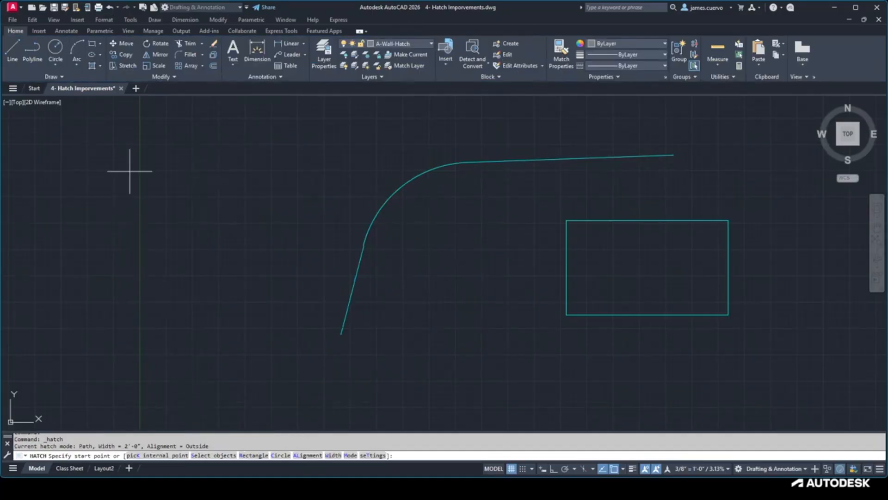
click(349, 458)
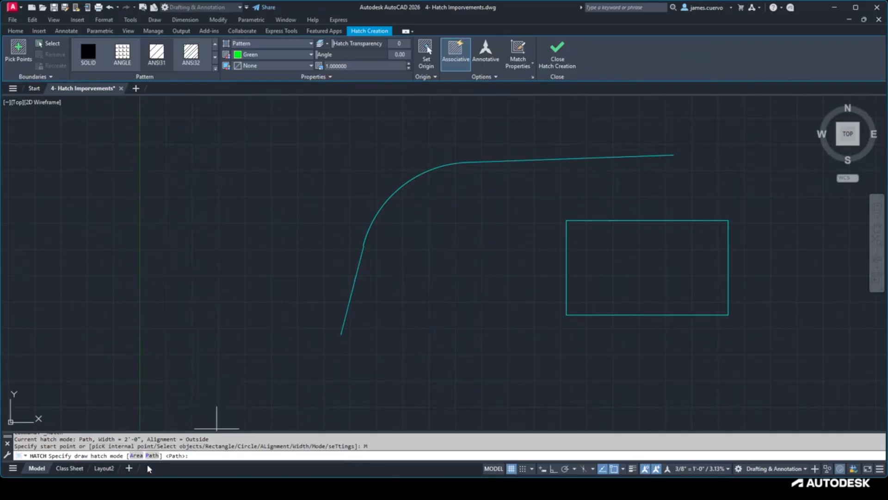
click(156, 456)
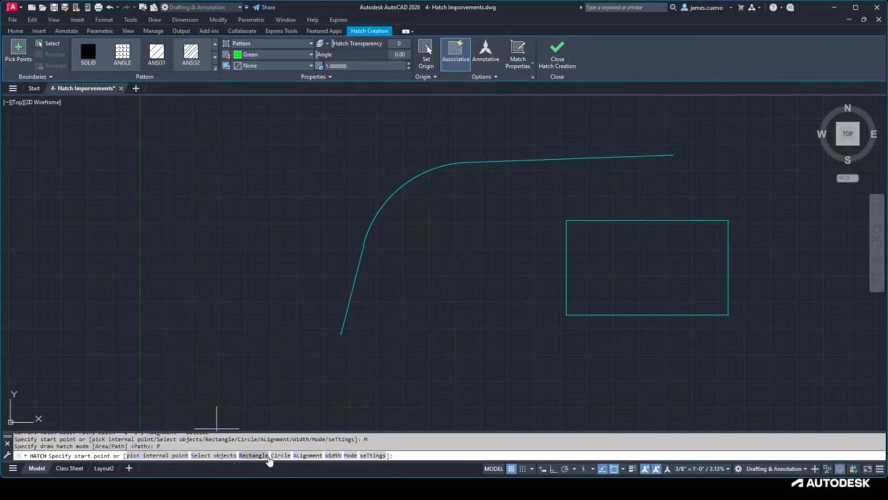
click(334, 455)
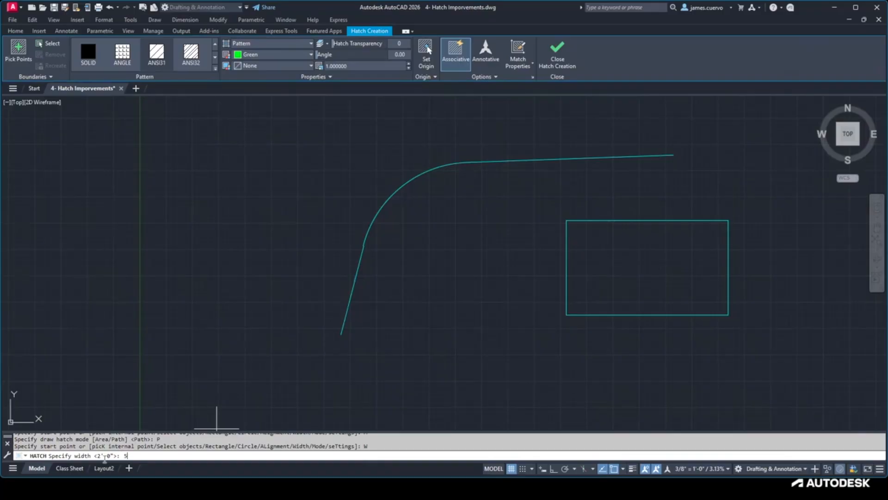
text(5')
key(Return)
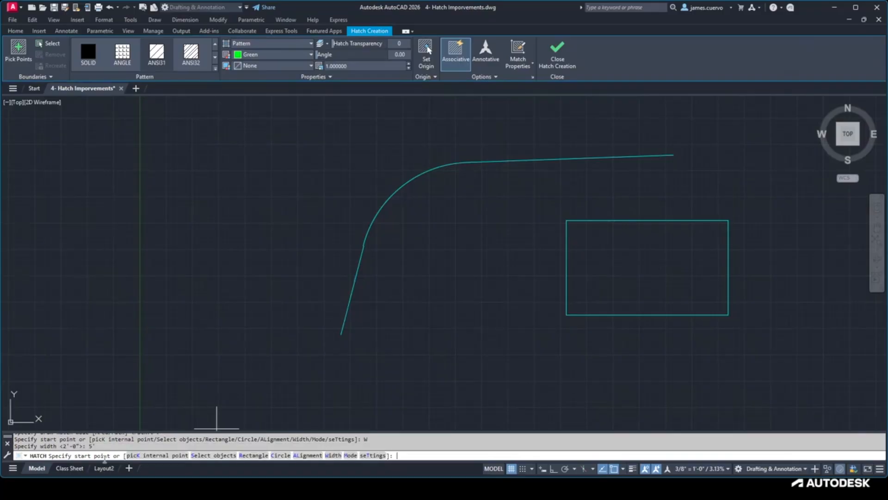
Step: Draw the path hatch along the lower sloped line and continue it with an arc segment to the curve's upper end
click(342, 334)
click(363, 246)
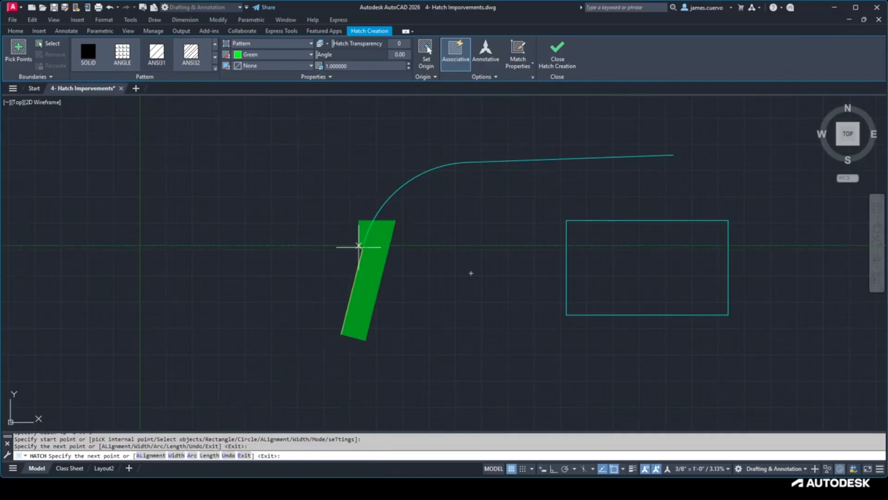
click(195, 457)
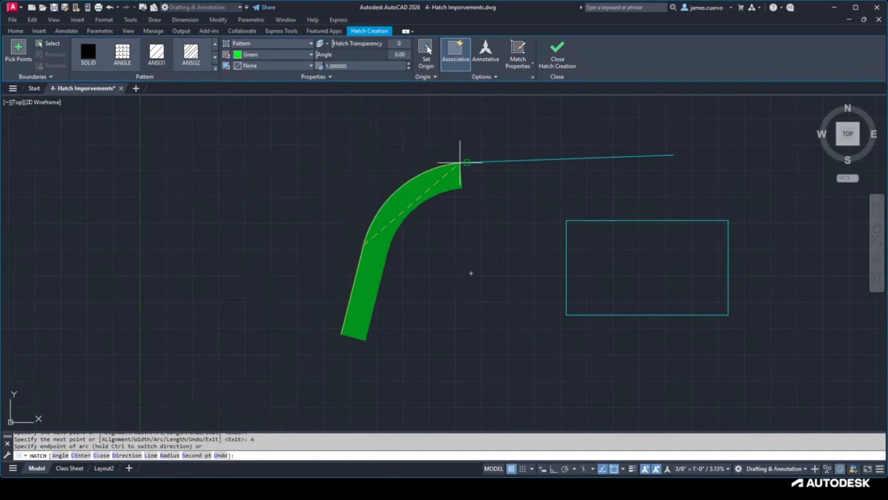
click(466, 160)
scroll(414, 174, up, 5)
scroll(413, 174, up, 3)
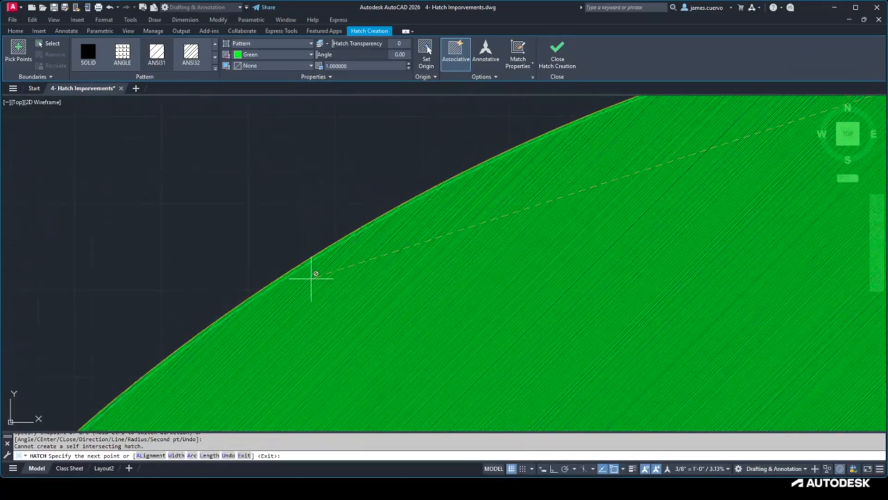
scroll(298, 281, down, 3)
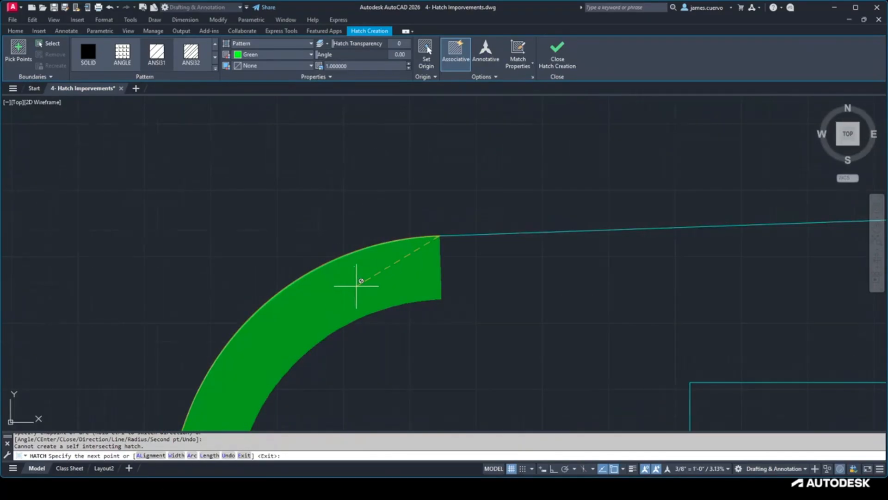
Step: Switch the hatch path back to line segments, extend it to the far end of the upper line, and finish the hatch
text(a)
key(Return)
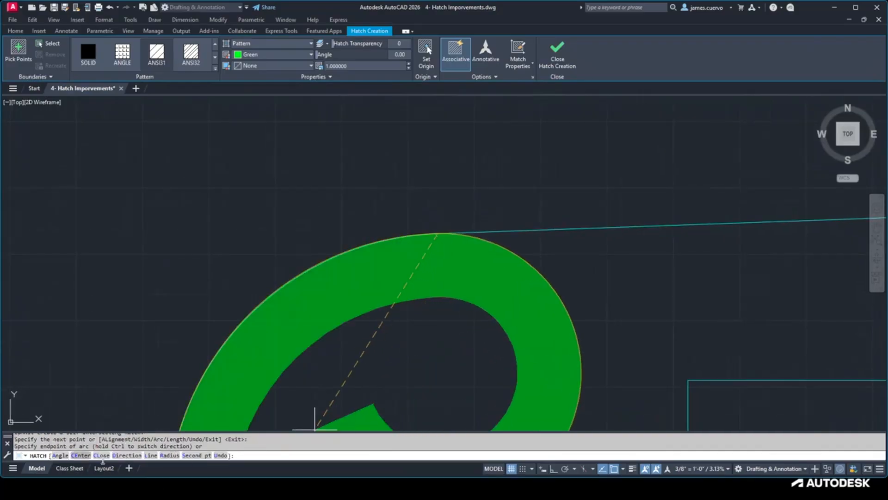
click(151, 456)
middle_drag(657, 275, 393, 314)
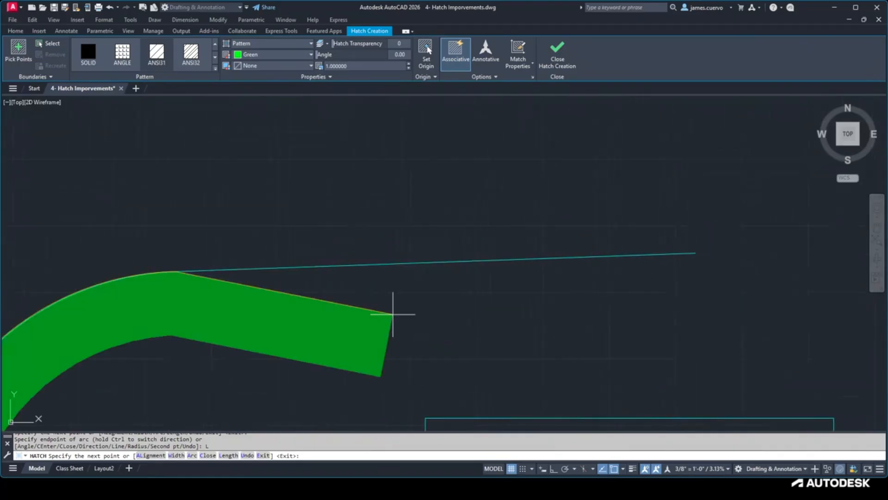
click(695, 253)
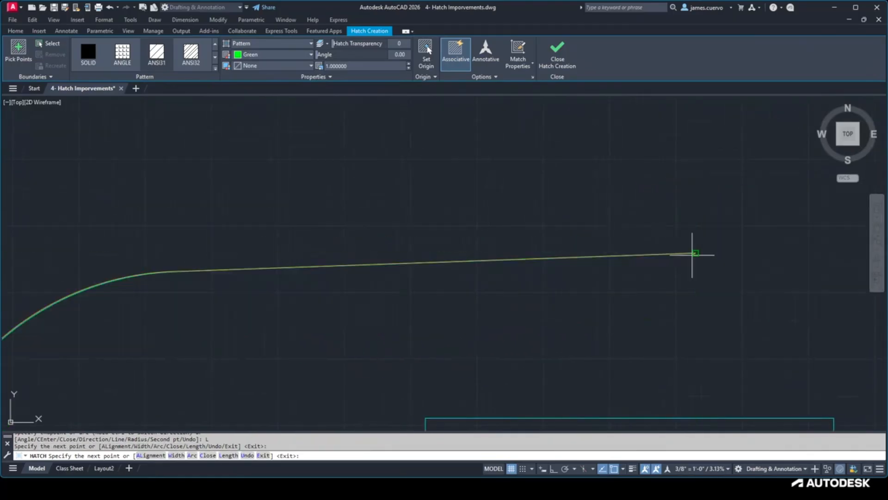
key(Return)
scroll(722, 278, down, 3)
middle_drag(726, 292, 711, 205)
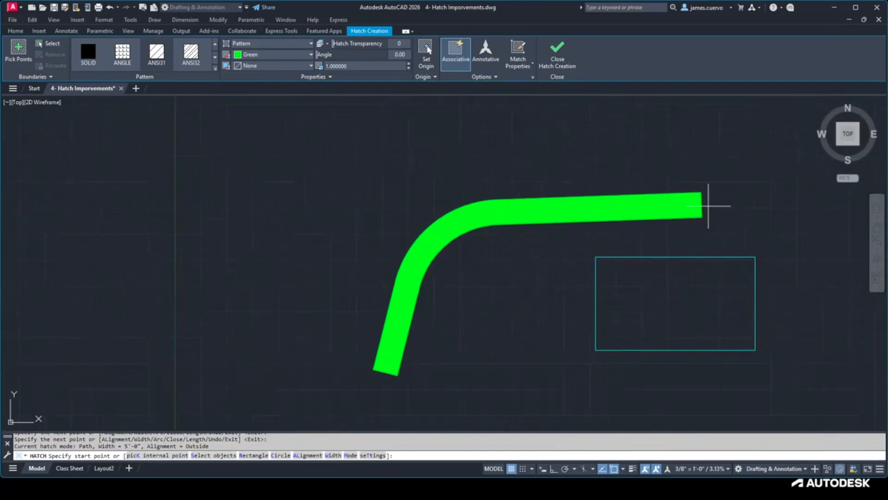
key(Escape)
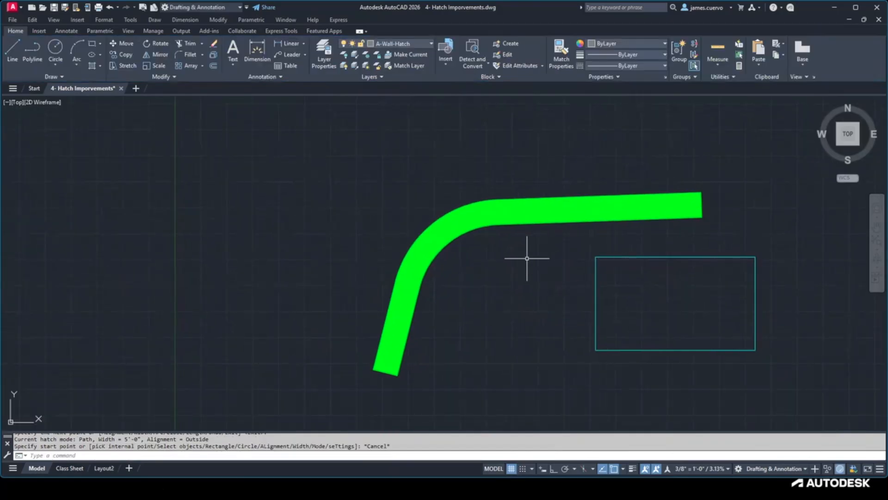
Step: Set the pattern scale of the path hatch to 48
click(498, 221)
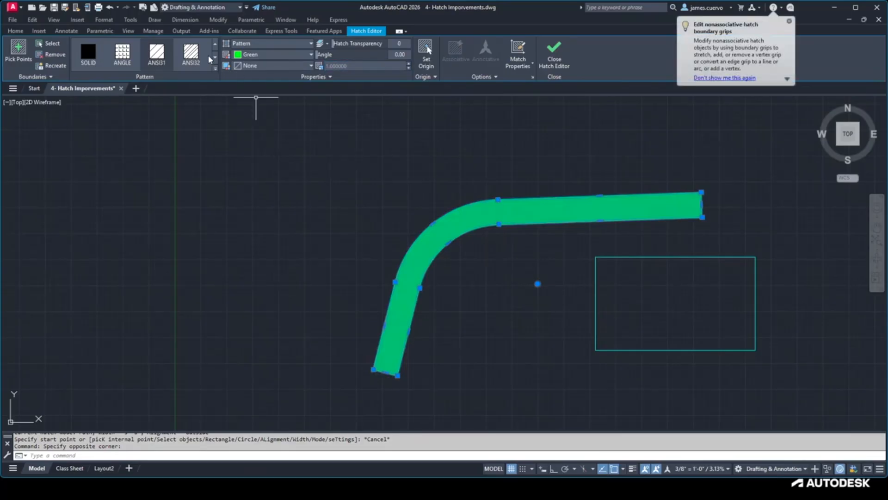
click(408, 63)
click(407, 64)
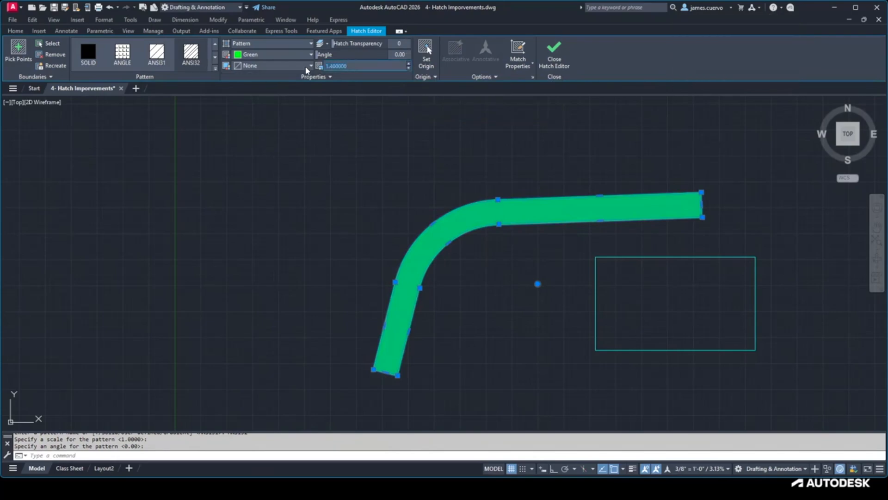
text(48)
key(Return)
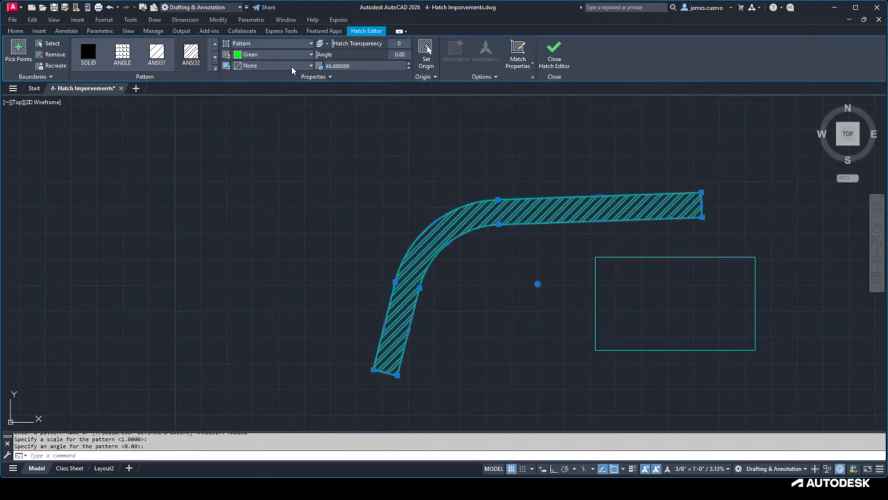
click(464, 155)
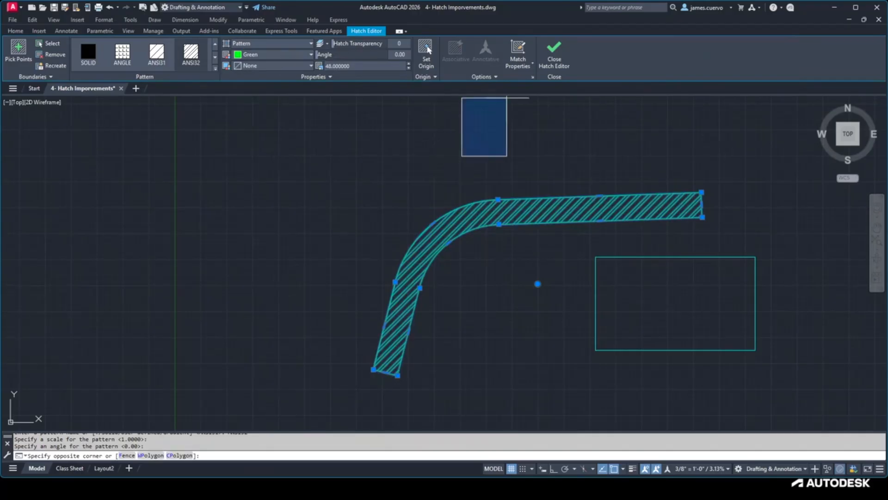
click(492, 142)
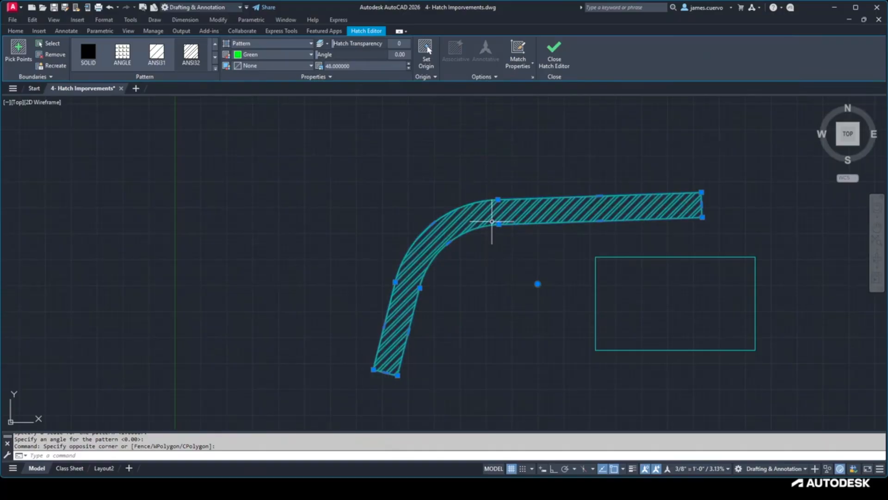
Step: Try the rectangle as the hatch's new boundary without erasing its linework, and undo the boundary change
right_click(479, 213)
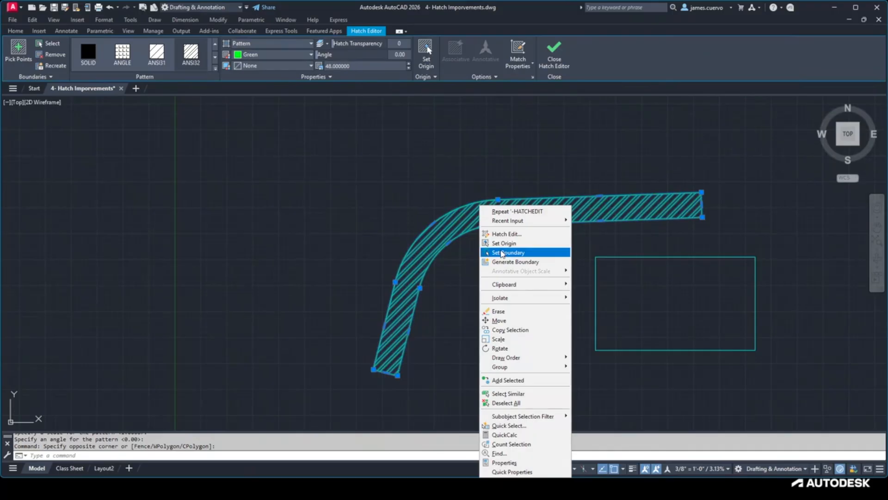
click(502, 252)
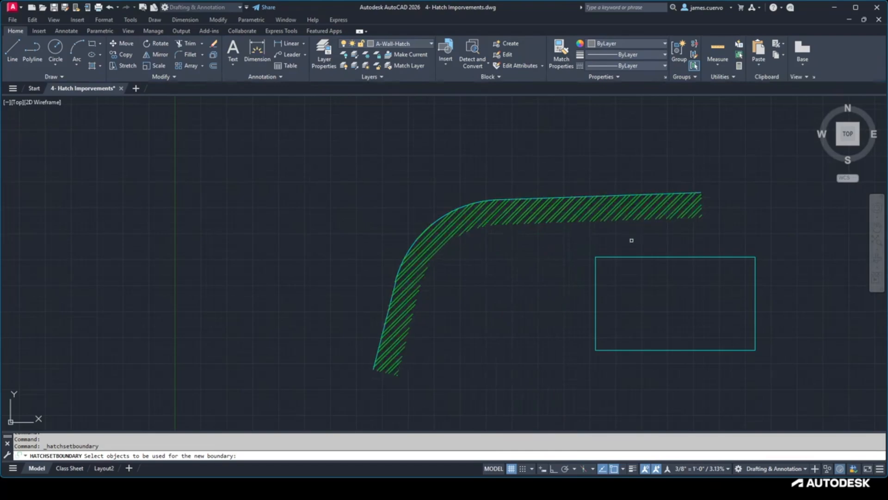
click(625, 257)
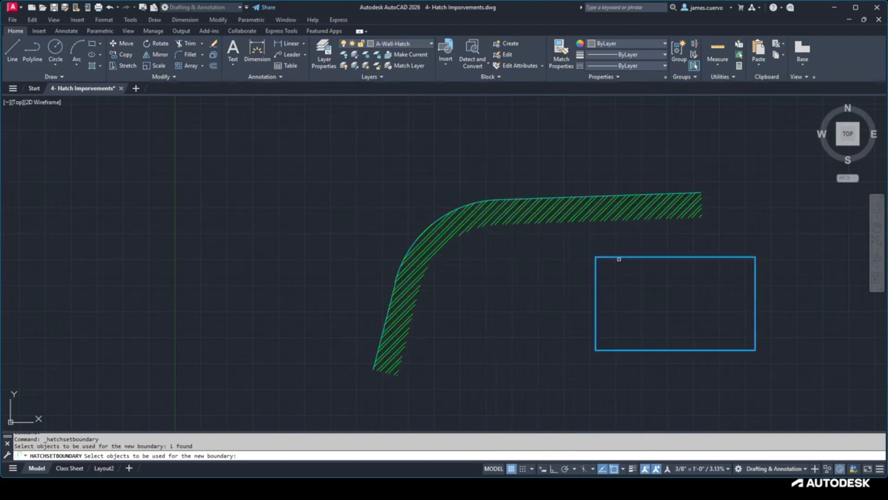
key(Return)
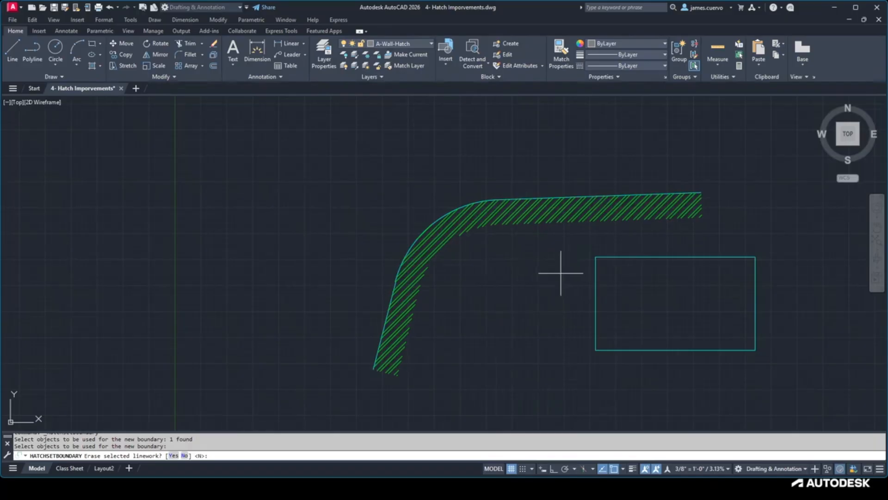
key(Return)
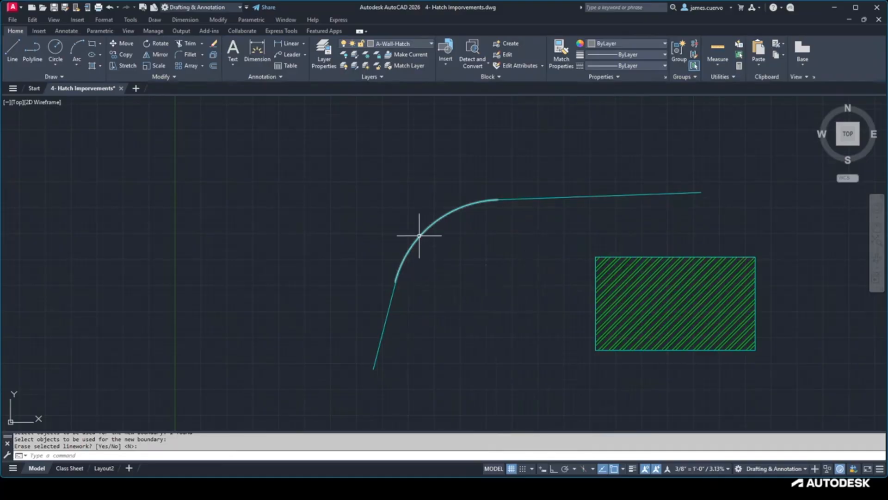
key(Return)
scroll(458, 234, up, 5)
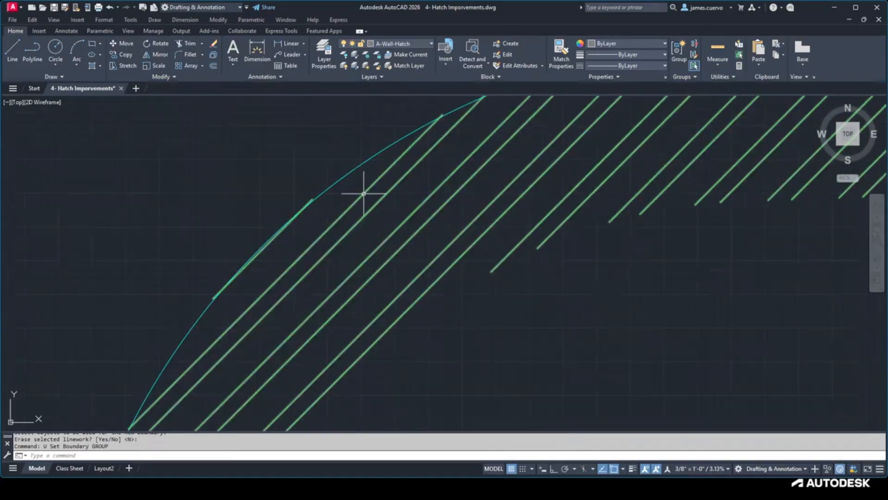
Step: Select the path hatch and stretch the midpoint grip of its outer arc edge to align with the curved linework
click(297, 268)
scroll(290, 260, up, 2)
middle_drag(290, 260, 577, 236)
mouse_move(484, 303)
middle_down()
mouse_move(401, 267)
mouse_move(381, 286)
middle_up()
scroll(380, 286, down, 2)
scroll(460, 202, up, 4)
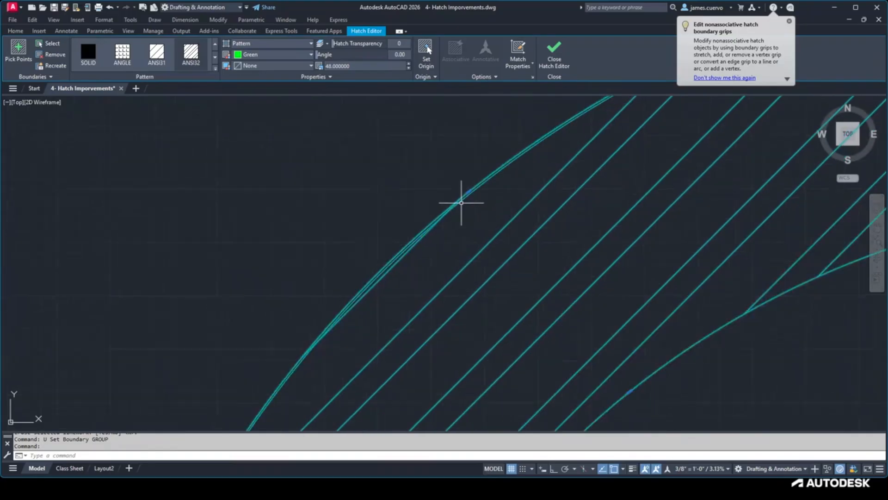
click(470, 184)
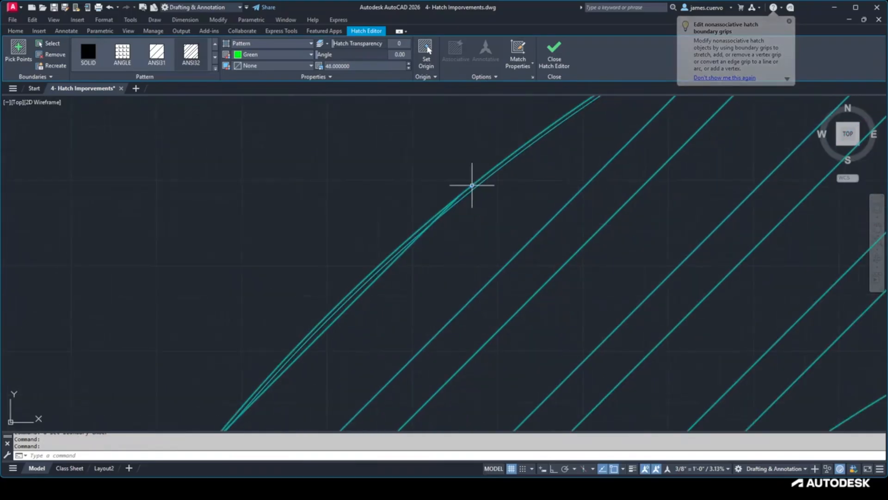
click(477, 192)
Step: Examine how the hatch boundary lines up with the linework along the lower sloped segment and its arc junction, and deselect the hatch
scroll(487, 228, down, 6)
middle_drag(594, 283, 624, 166)
middle_drag(421, 365, 542, 111)
scroll(513, 216, up, 9)
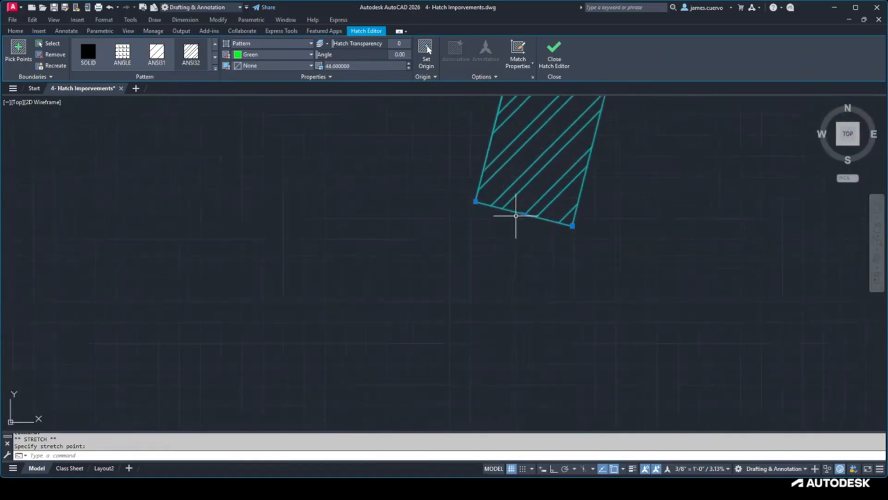
middle_drag(447, 180, 345, 308)
scroll(345, 309, down, 3)
middle_drag(375, 260, 331, 343)
scroll(331, 343, down, 1)
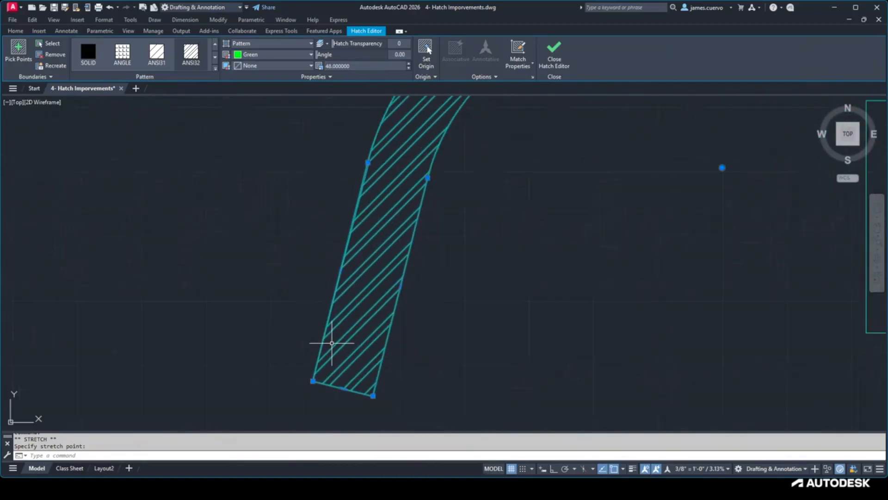
scroll(366, 187, up, 1)
scroll(366, 187, up, 4)
middle_drag(361, 137, 353, 242)
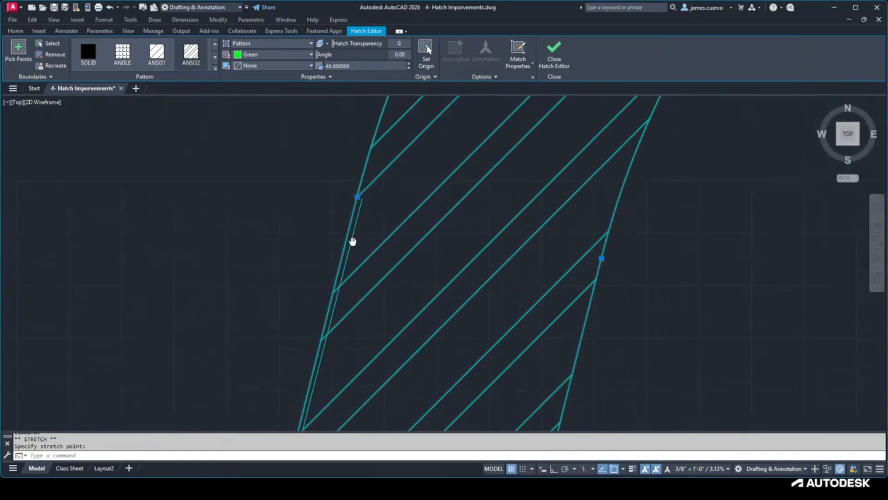
scroll(373, 231, down, 1)
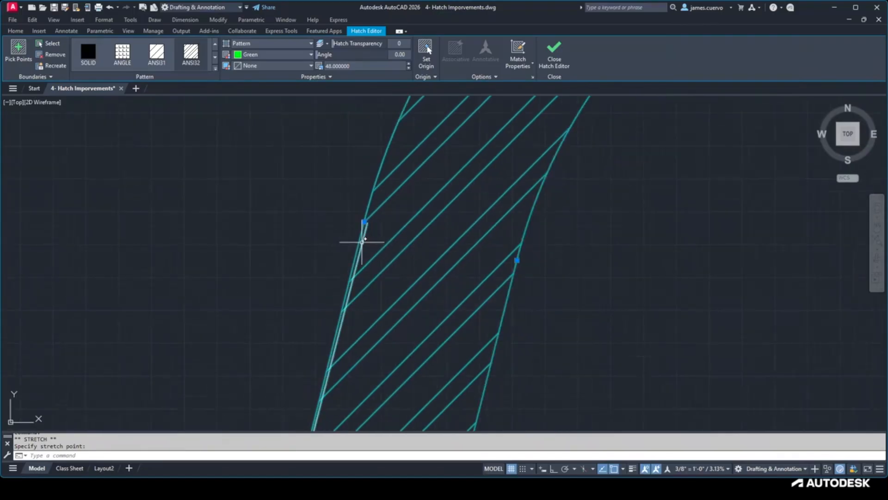
scroll(370, 245, down, 5)
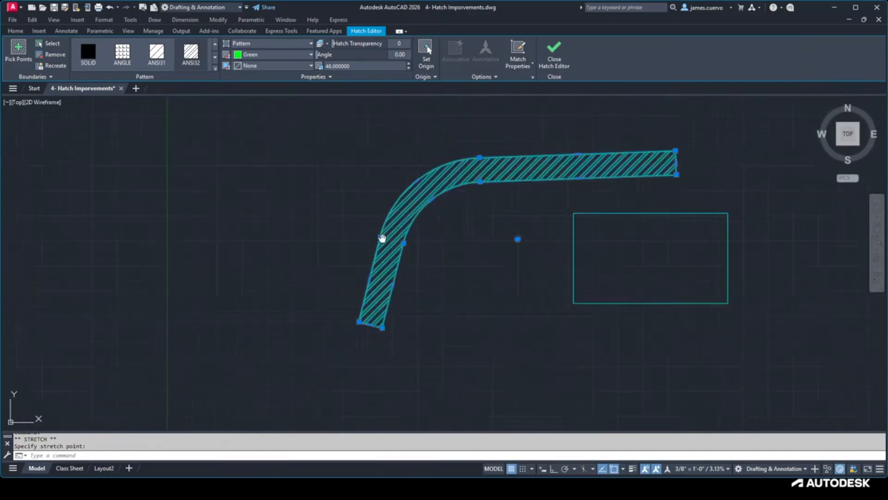
key(Escape)
key(Escape)
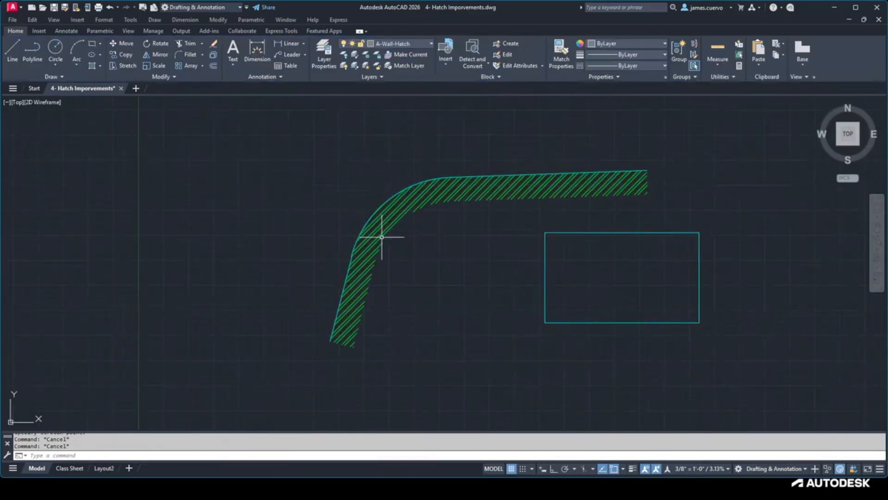